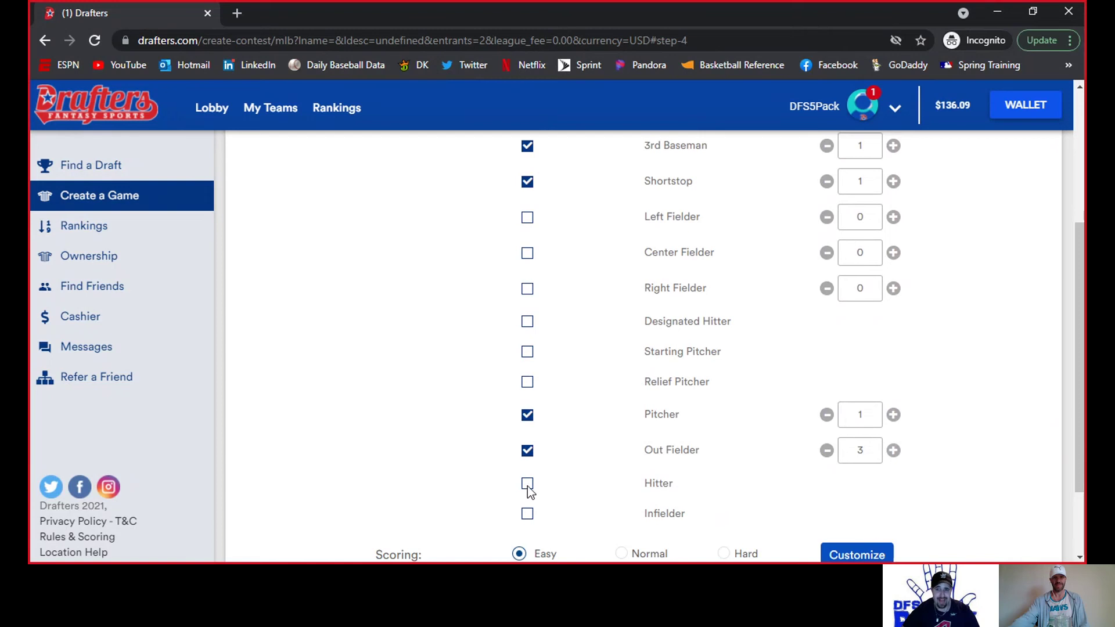
Add one Hitter slot to the league roster and set the number of pitchers to 2
click(527, 485)
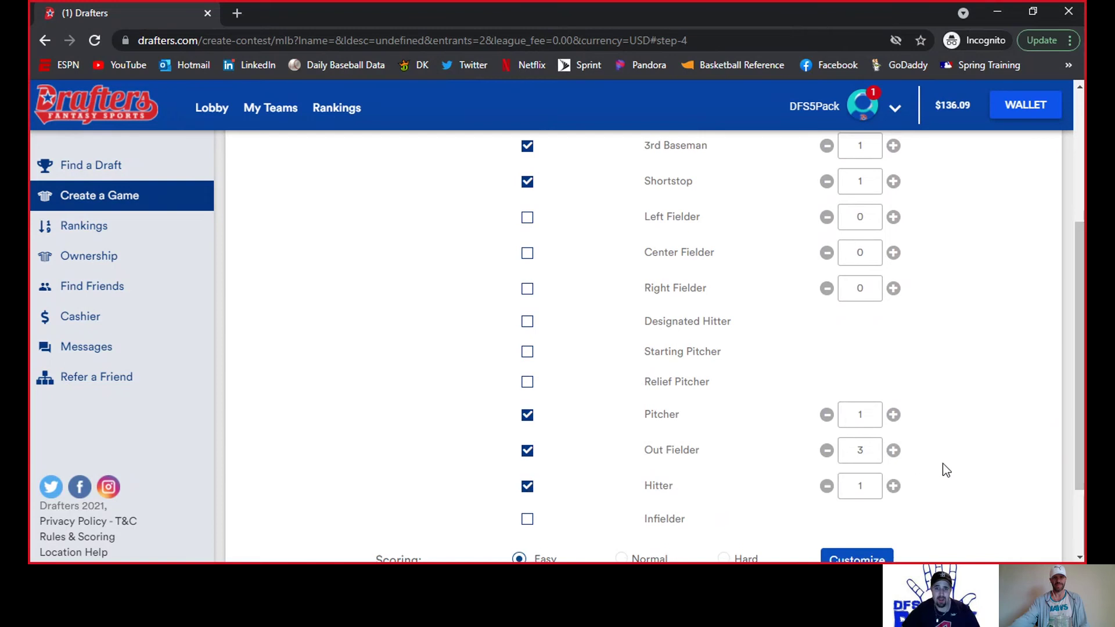
click(893, 415)
scroll(938, 368, down, 2)
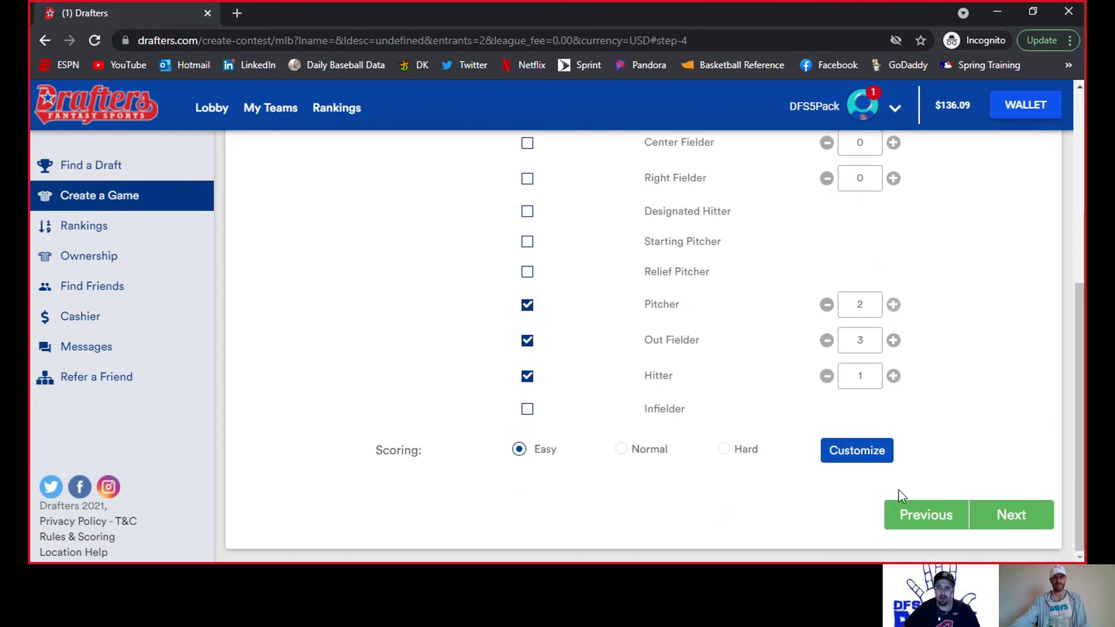
Proceed to the confirmation stage, submit the DFS 5 Pack league, and join it for the $10.00 entry fee
click(1016, 521)
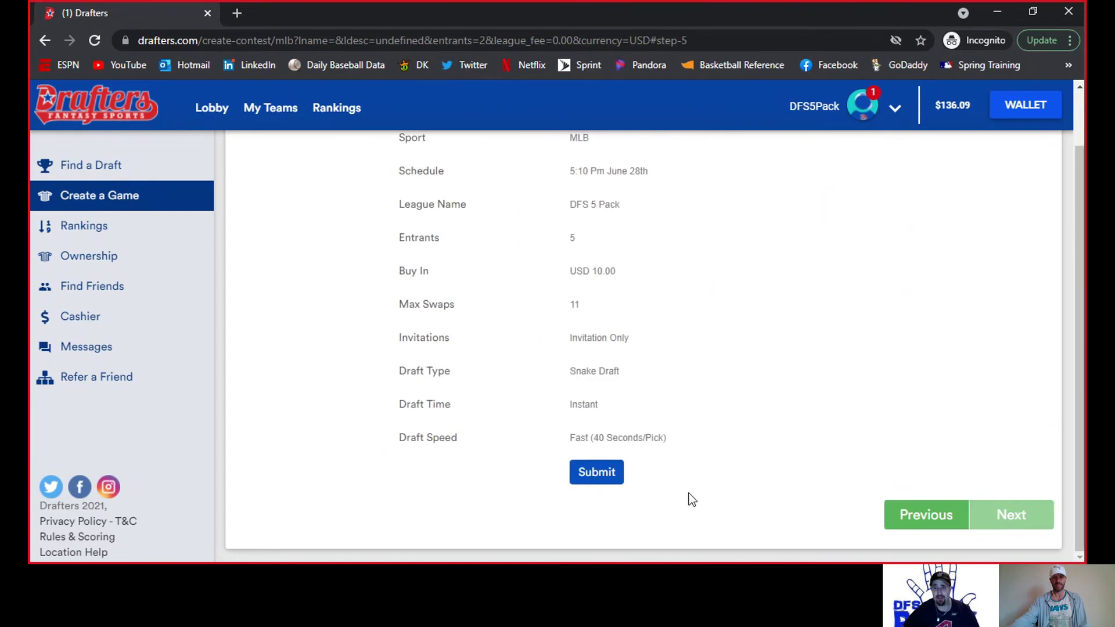
click(593, 472)
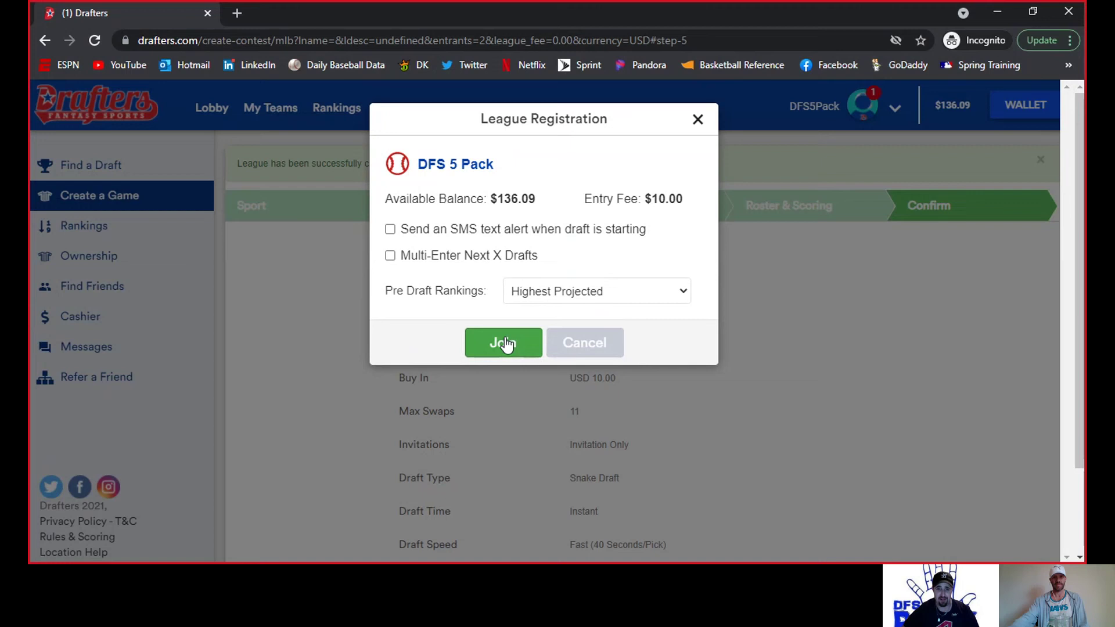
click(504, 343)
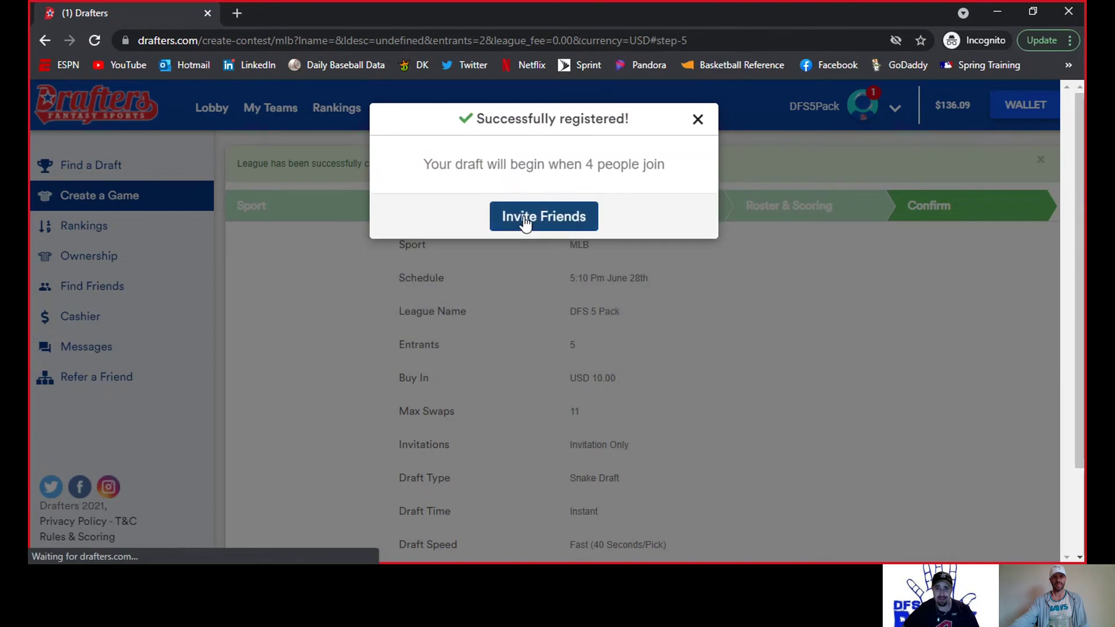
Send league invitations to four friends: the third one listed and those from Michigan, Missouri and Wisconsin
click(525, 220)
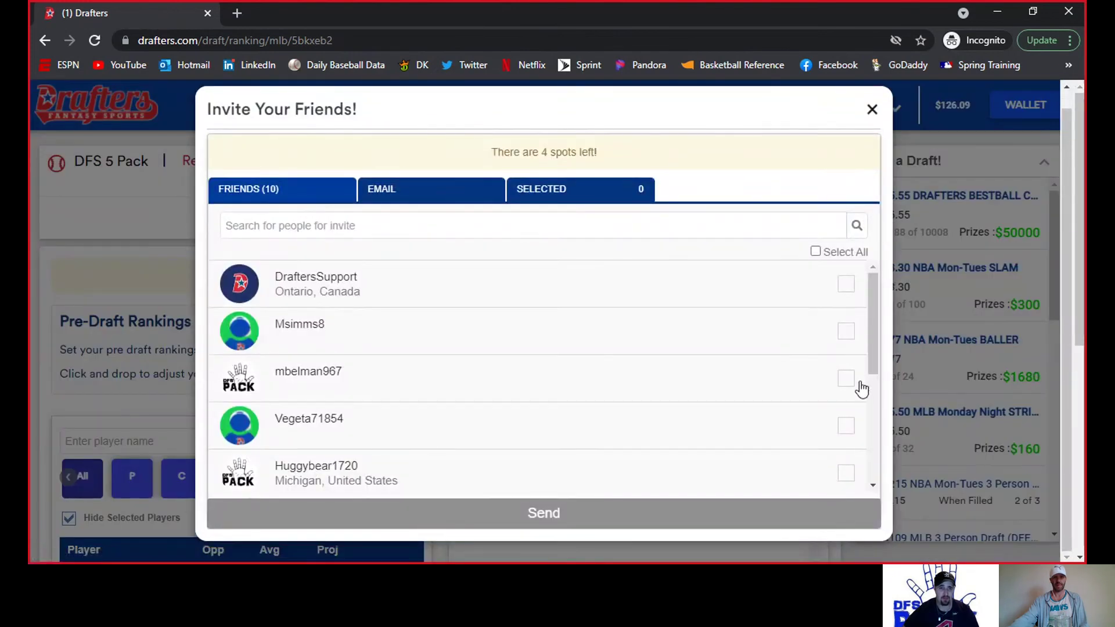
click(852, 383)
scroll(829, 381, down, 3)
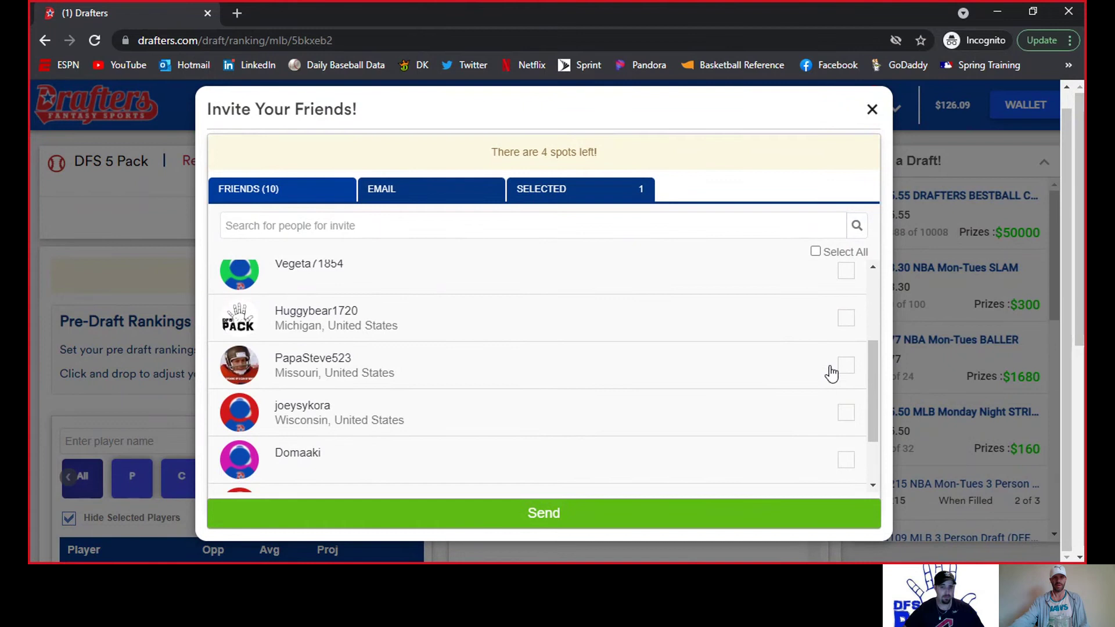
click(846, 319)
click(846, 365)
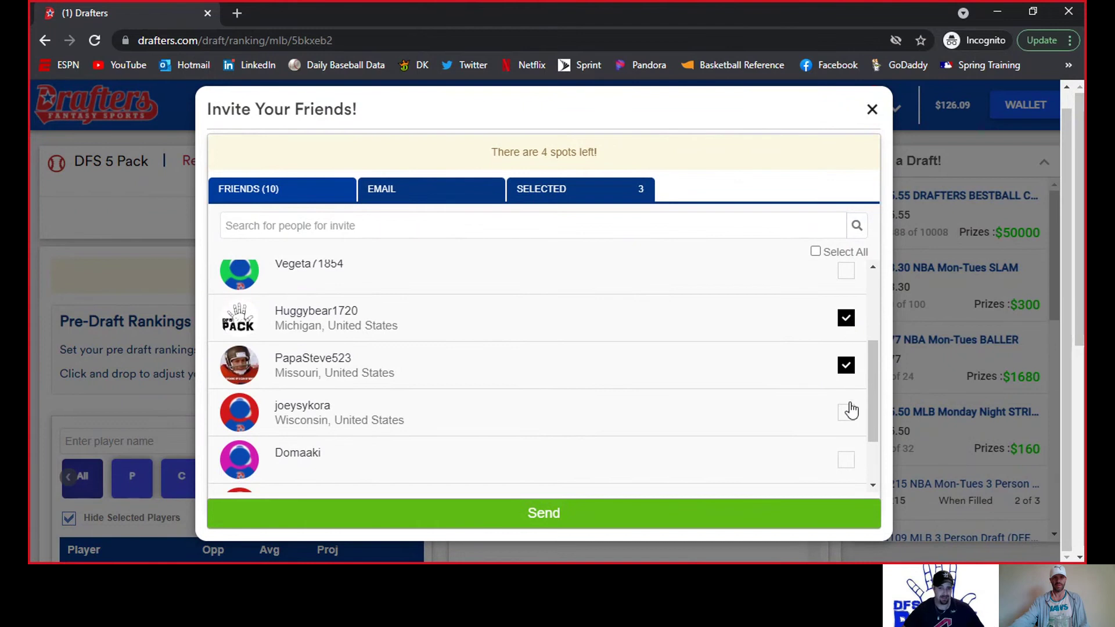
click(845, 413)
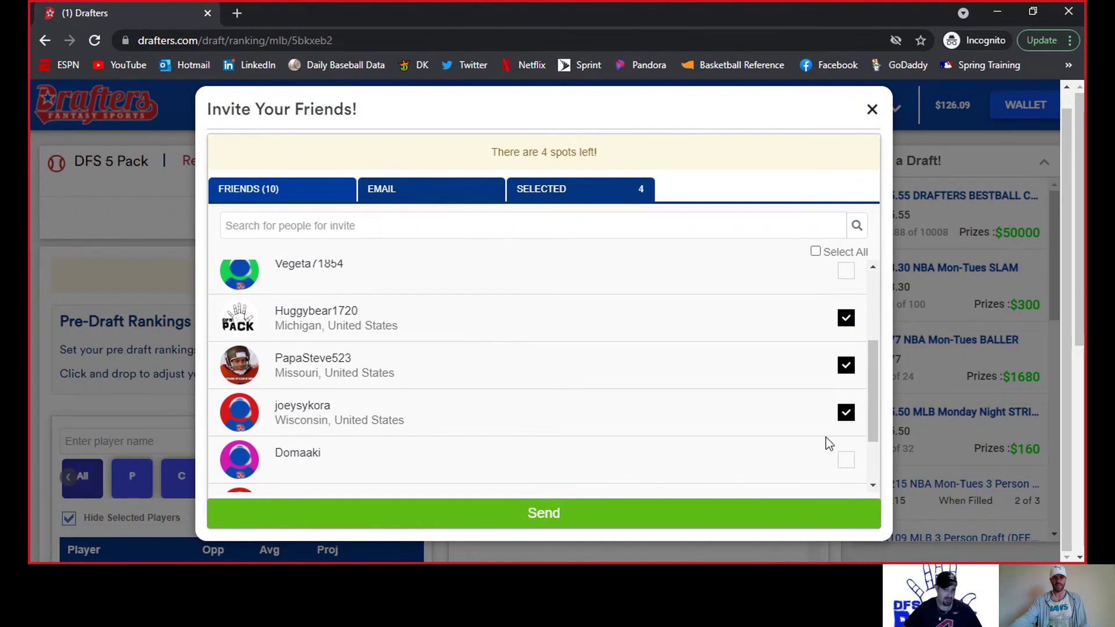
click(661, 513)
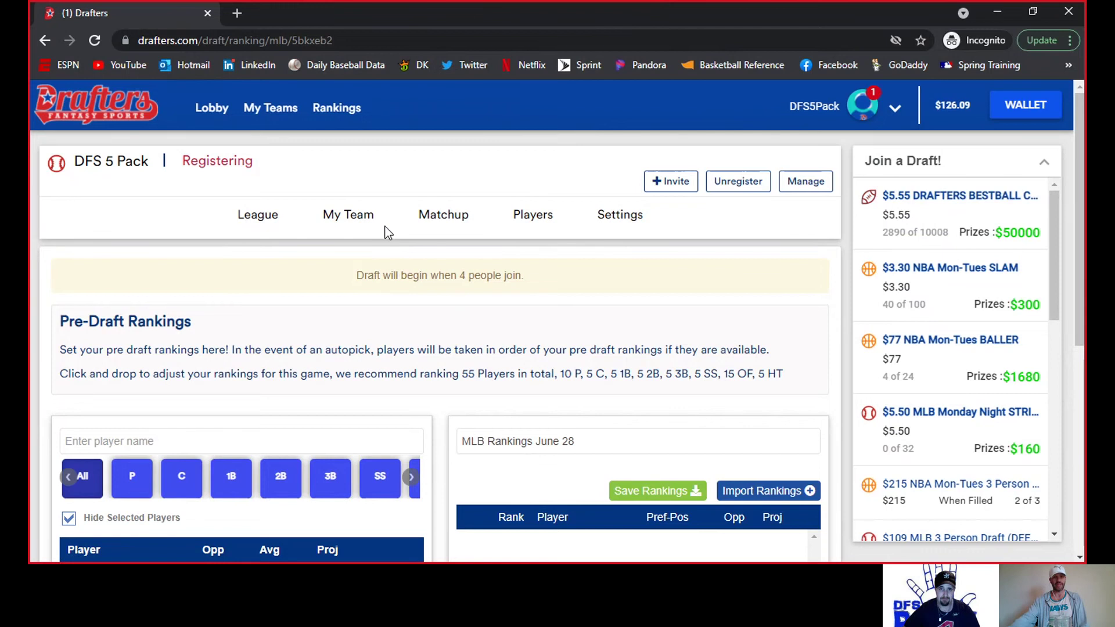
Check the standings on the DFS 5 Pack league page and view the account notifications
click(273, 220)
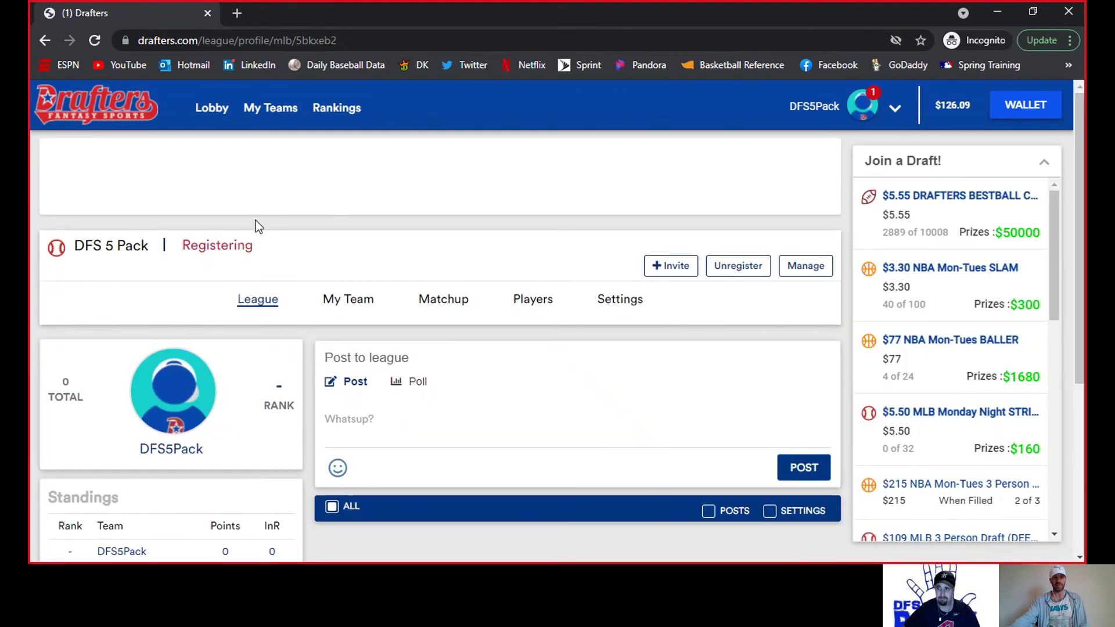
scroll(199, 299, down, 2)
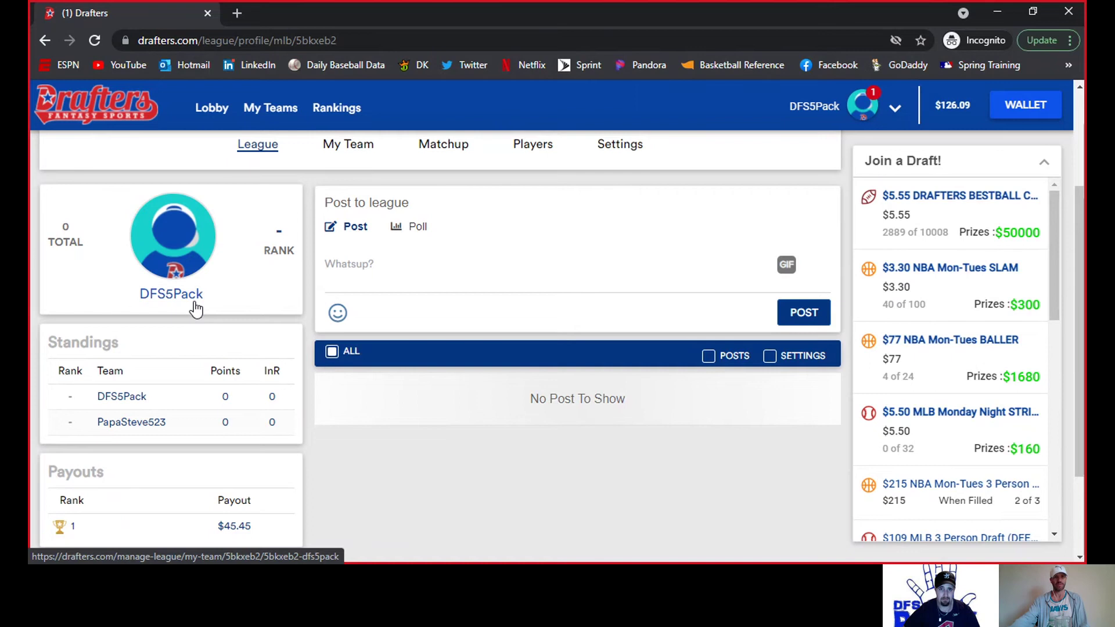
click(895, 108)
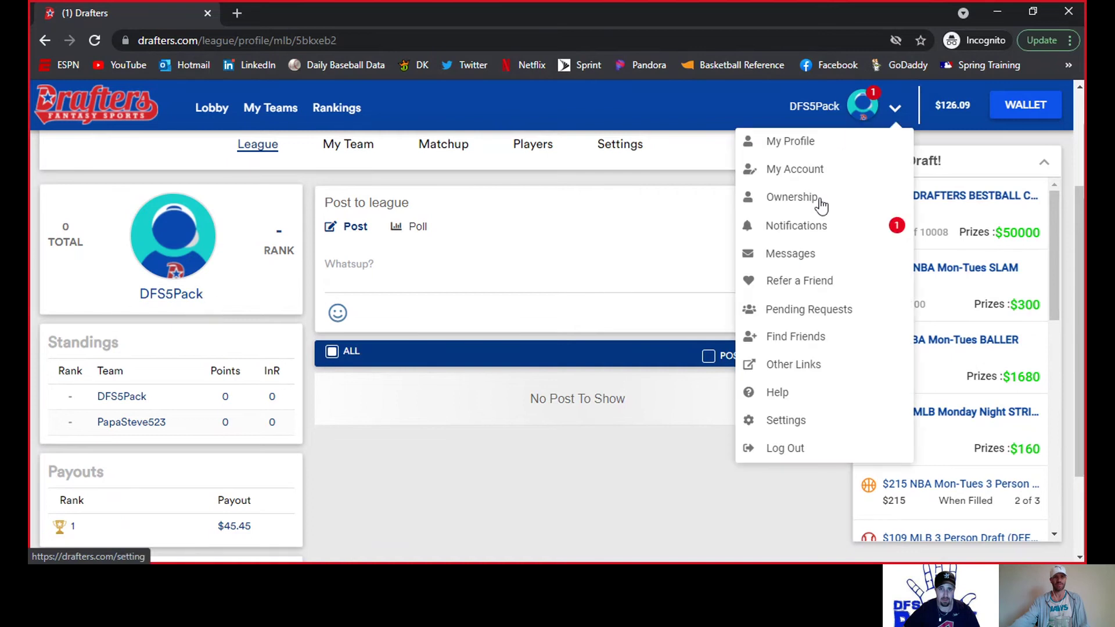
click(813, 225)
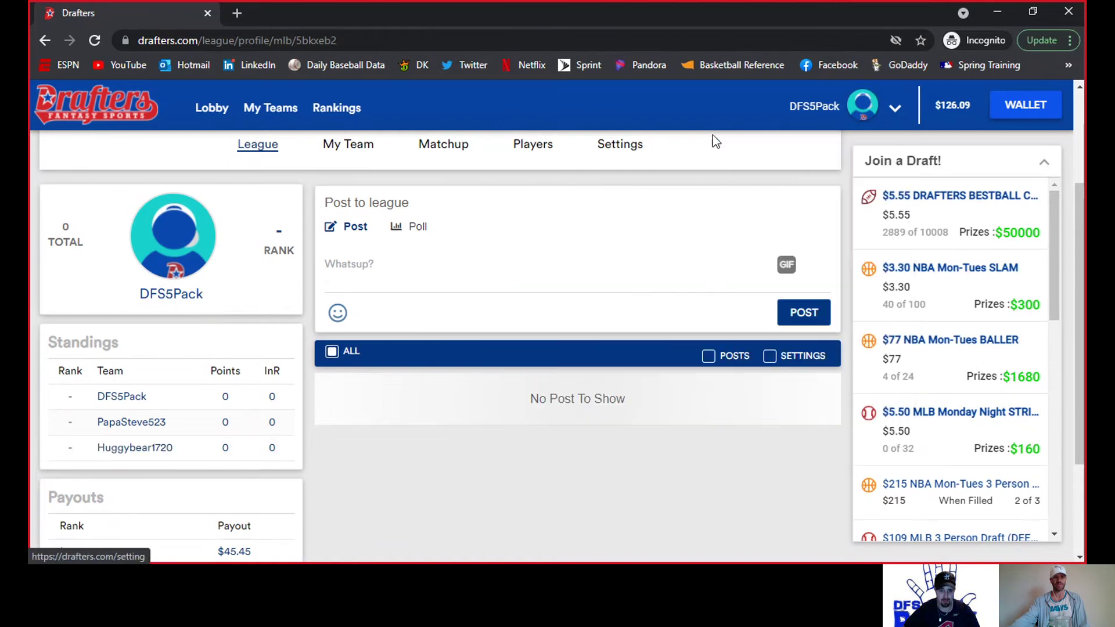
click(713, 135)
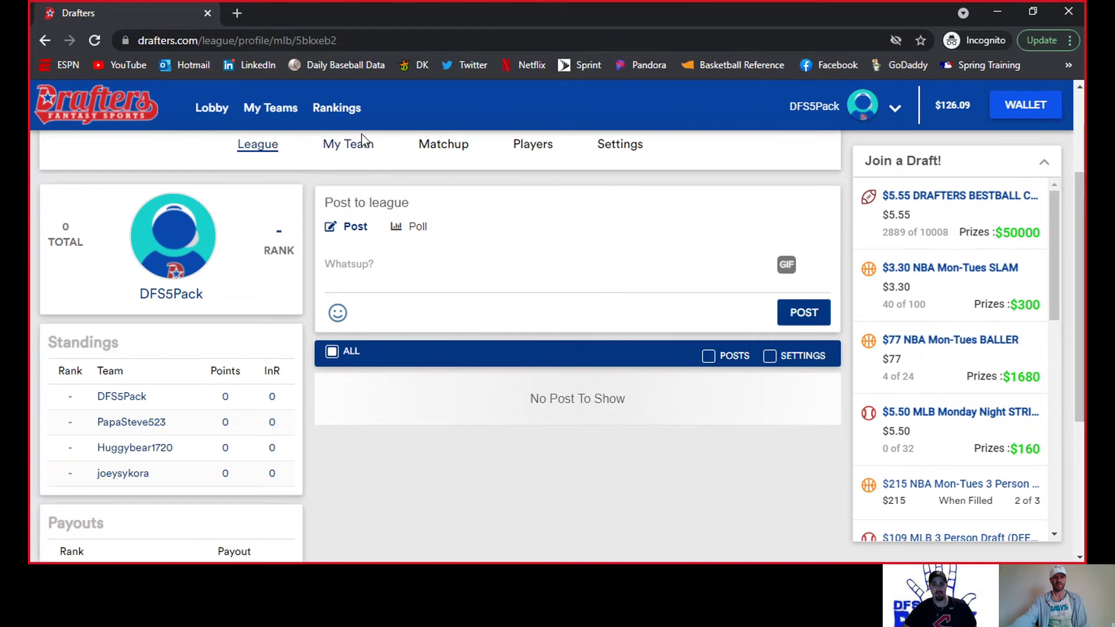
Send another league invitation to the third friend listed, who has not joined yet
scroll(566, 346, up, 3)
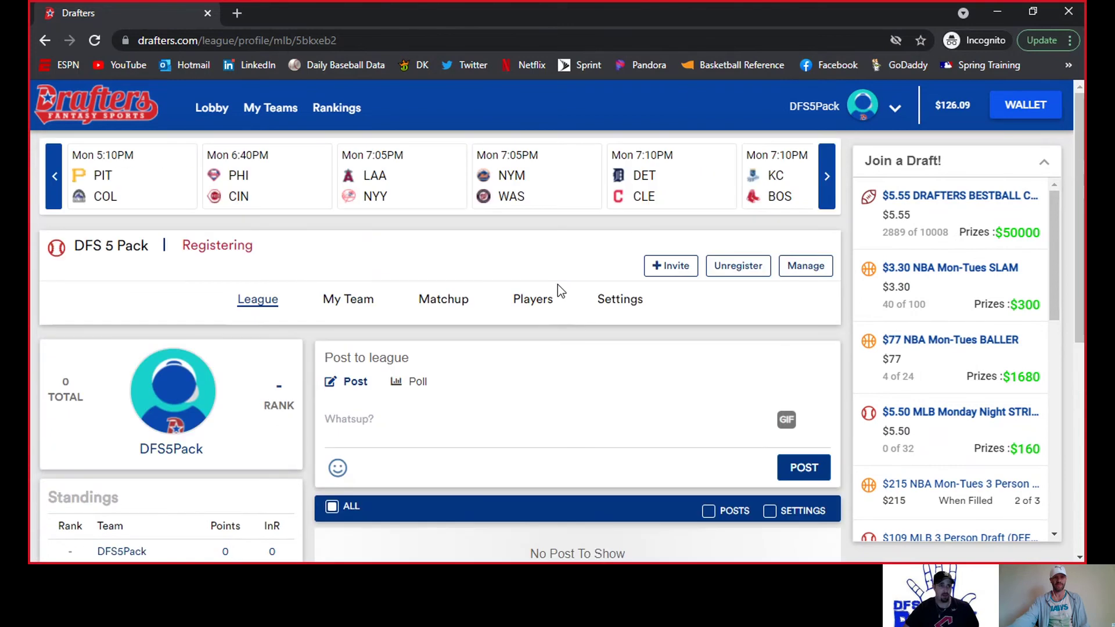
click(678, 267)
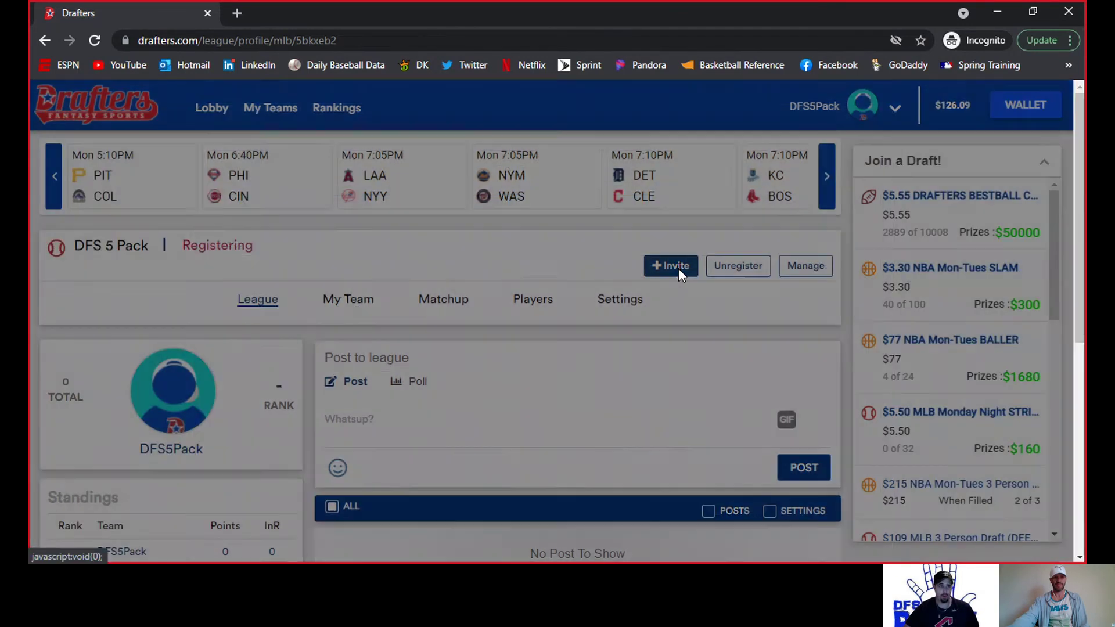
click(846, 395)
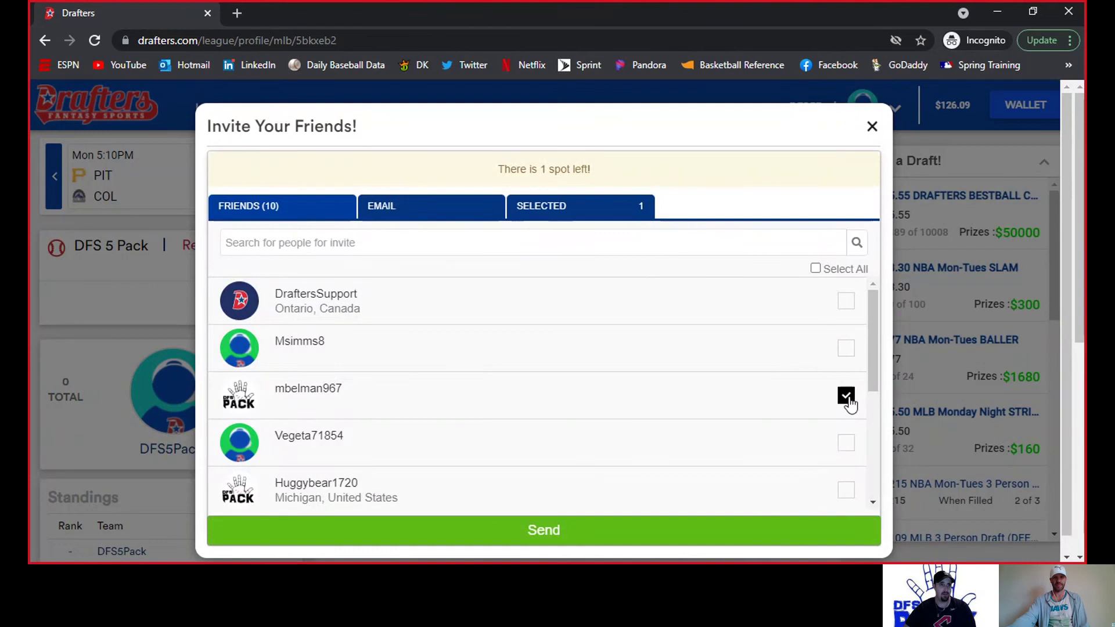
click(771, 529)
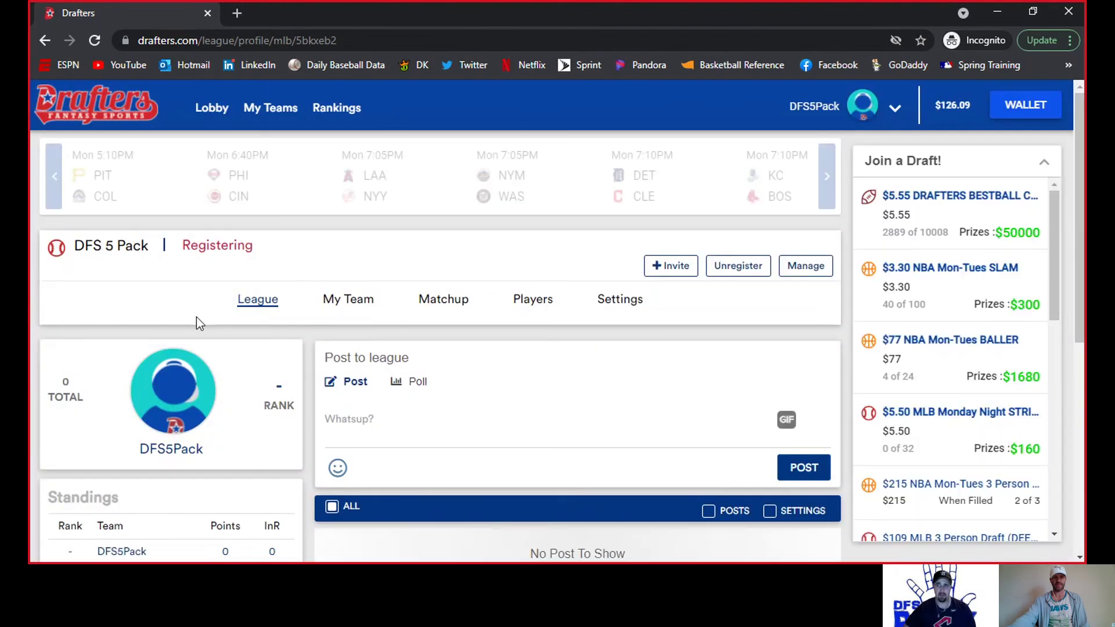
Copy the web address of the DFS 5 Pack league page
scroll(196, 318, down, 4)
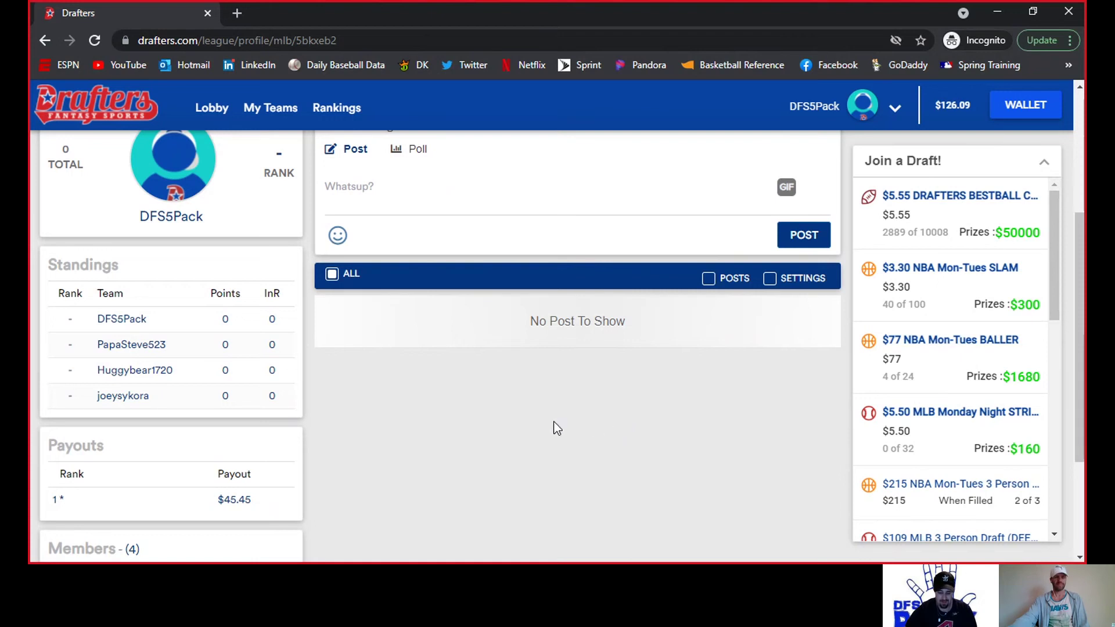
click(393, 39)
right_click(393, 39)
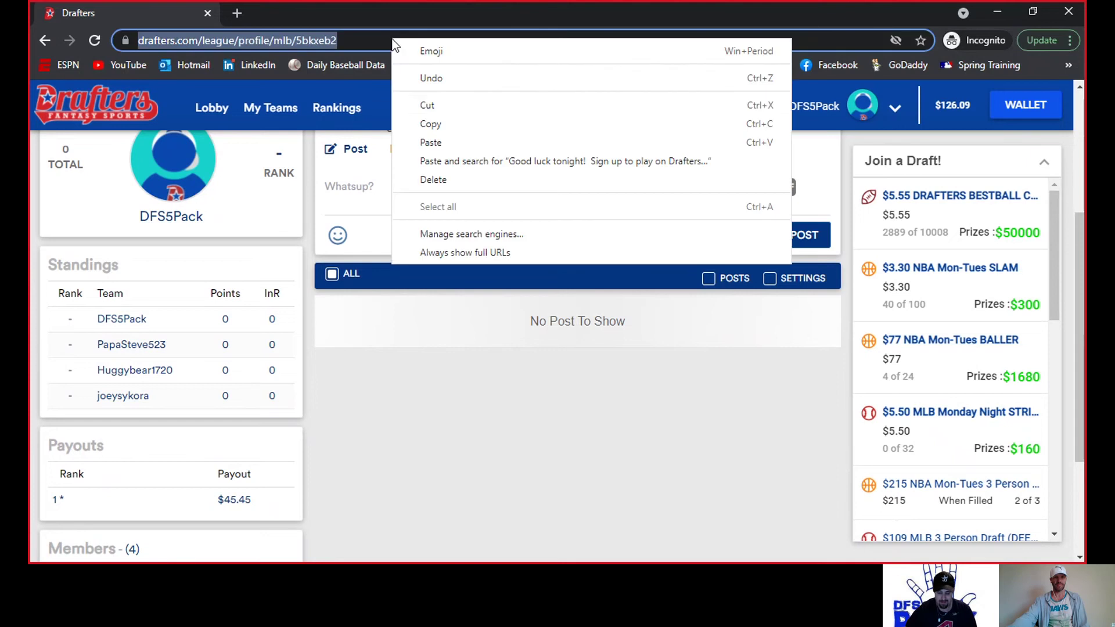
click(425, 120)
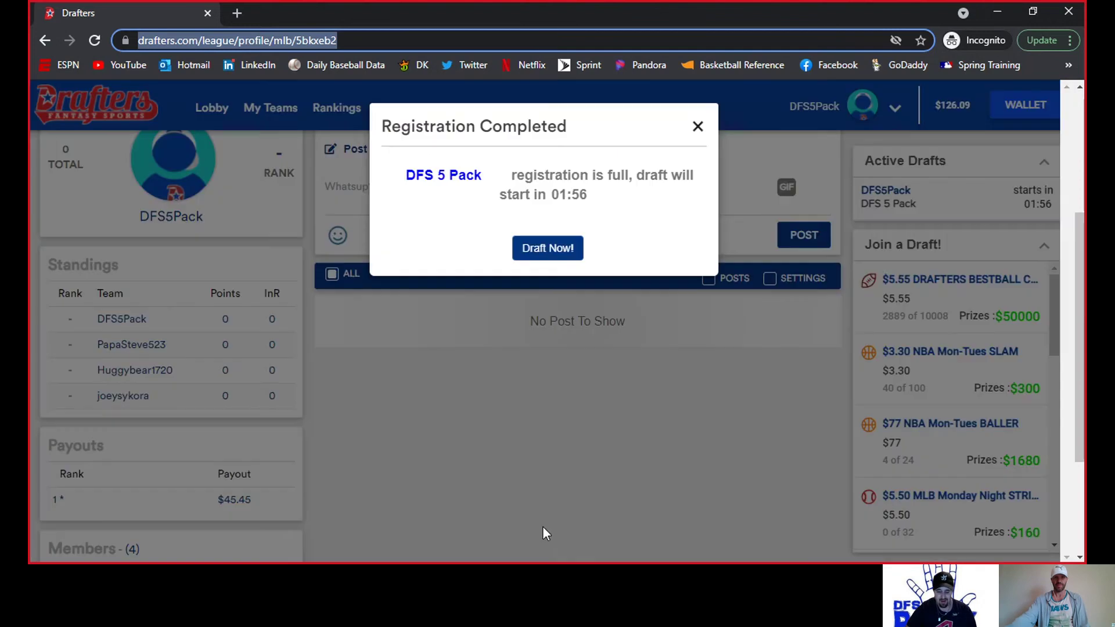
Enter the draft room of the DFS 5 Pack league and mark the team as ready to draft
click(552, 258)
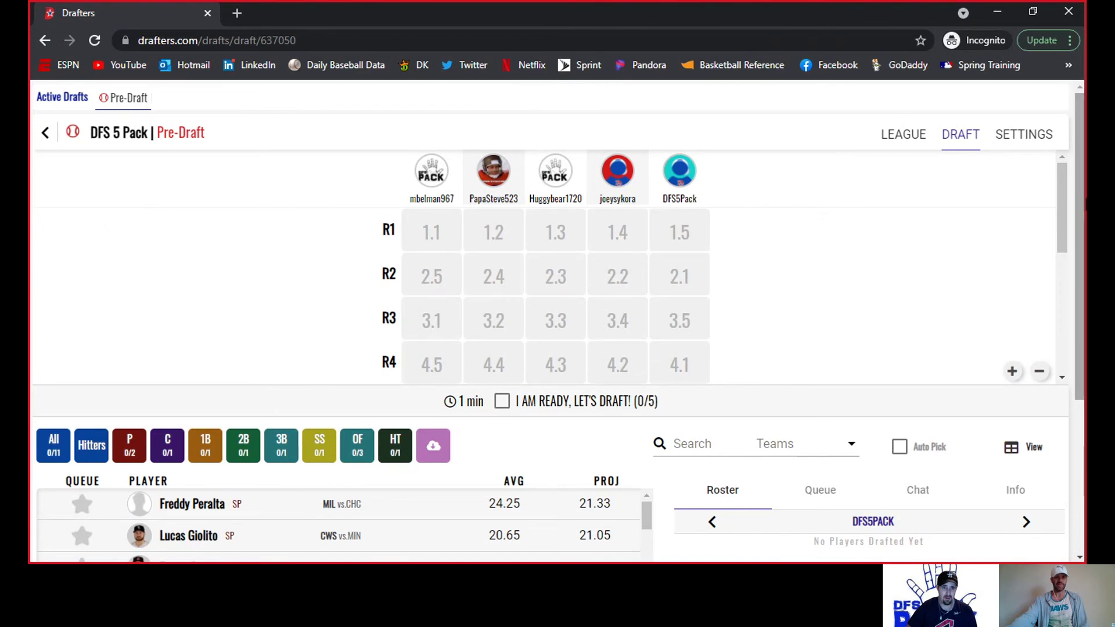
scroll(559, 325, down, 1)
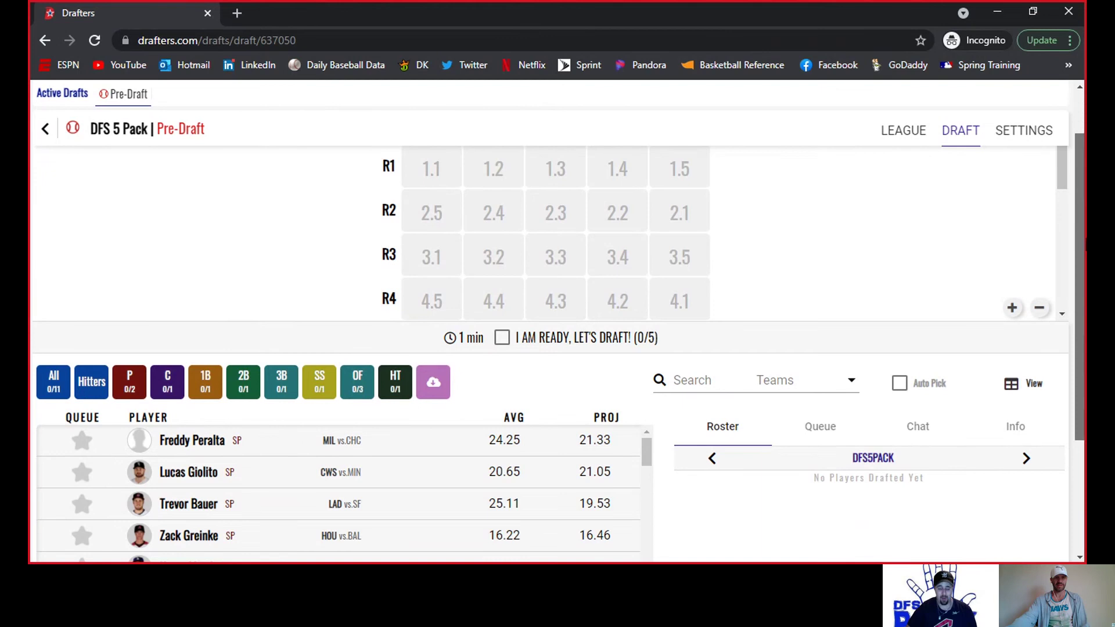
scroll(559, 325, down, 1)
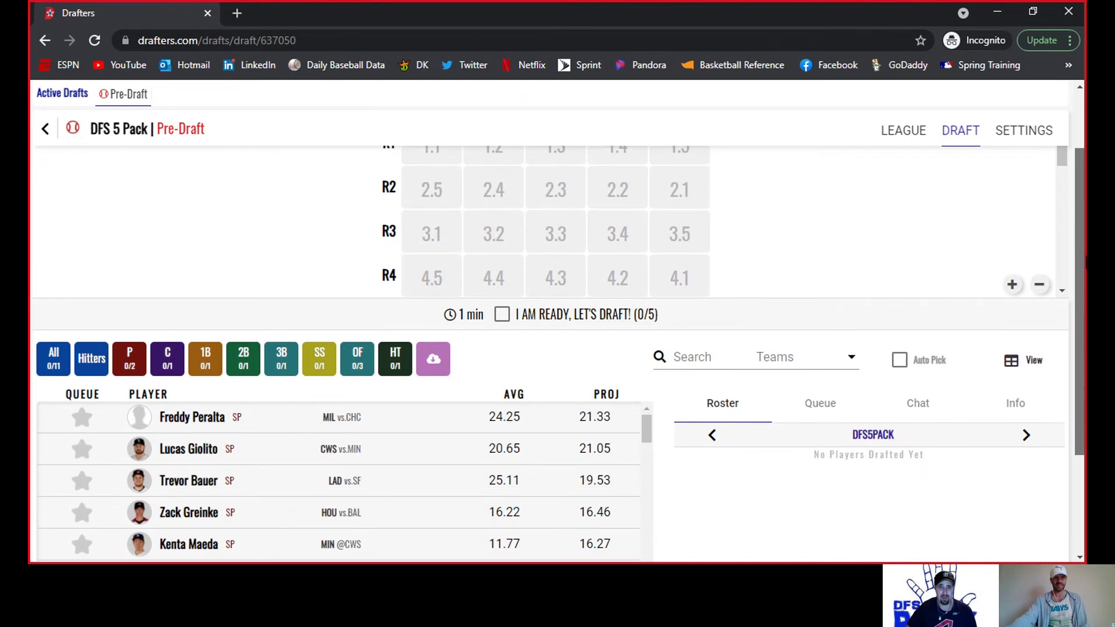
scroll(559, 325, up, 1)
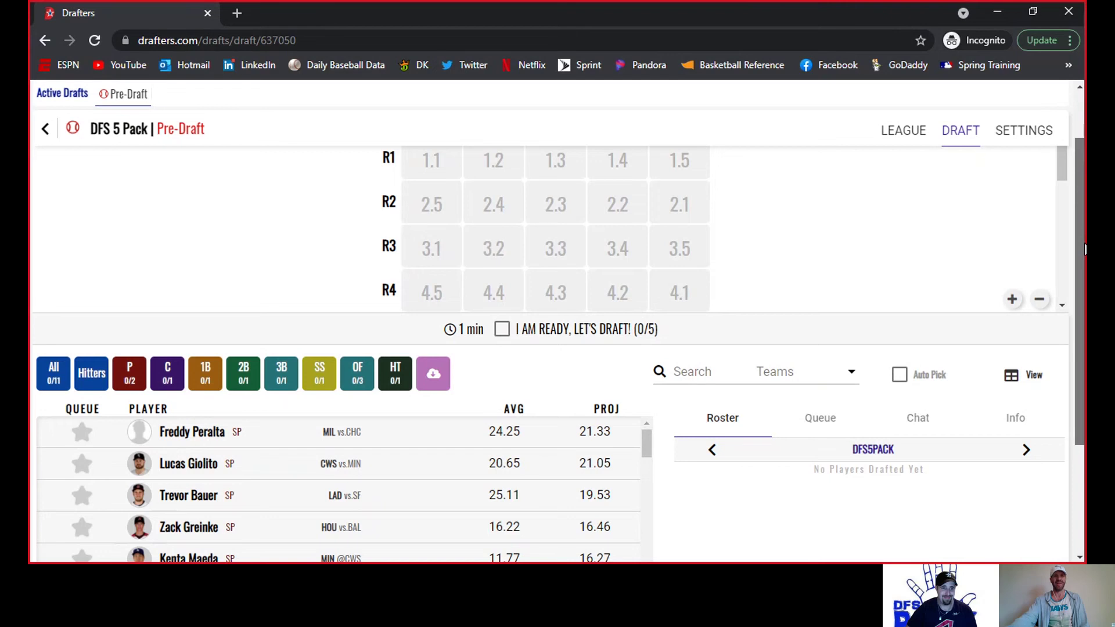
drag(1084, 250, 1083, 255)
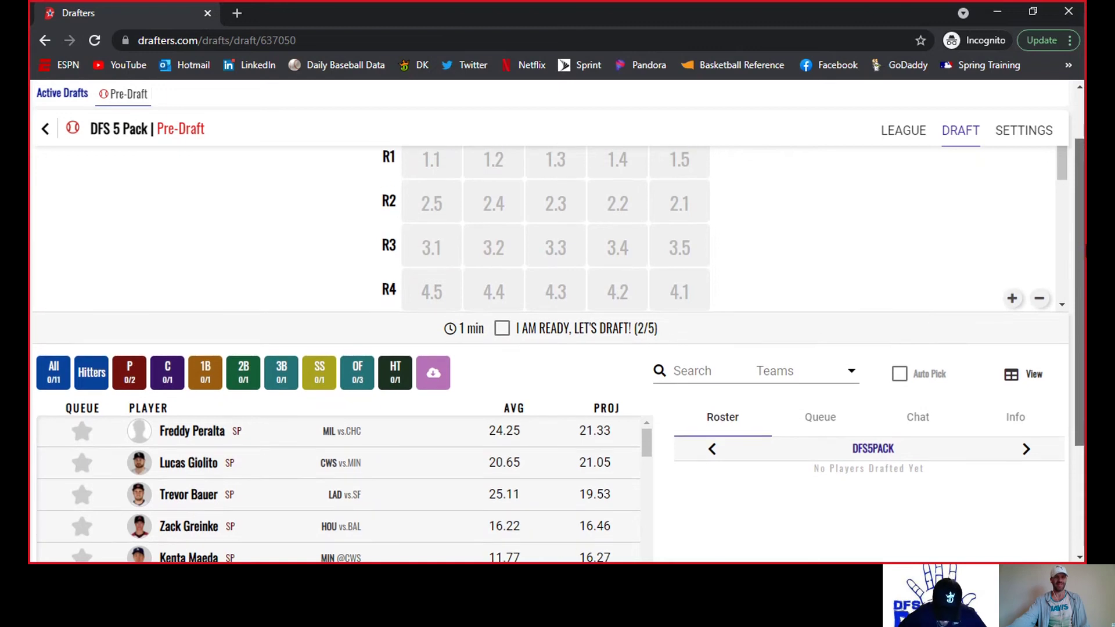
mouse_move(1085, 255)
mouse_down()
mouse_move(1084, 238)
mouse_move(1057, 379)
mouse_move(1071, 268)
mouse_up()
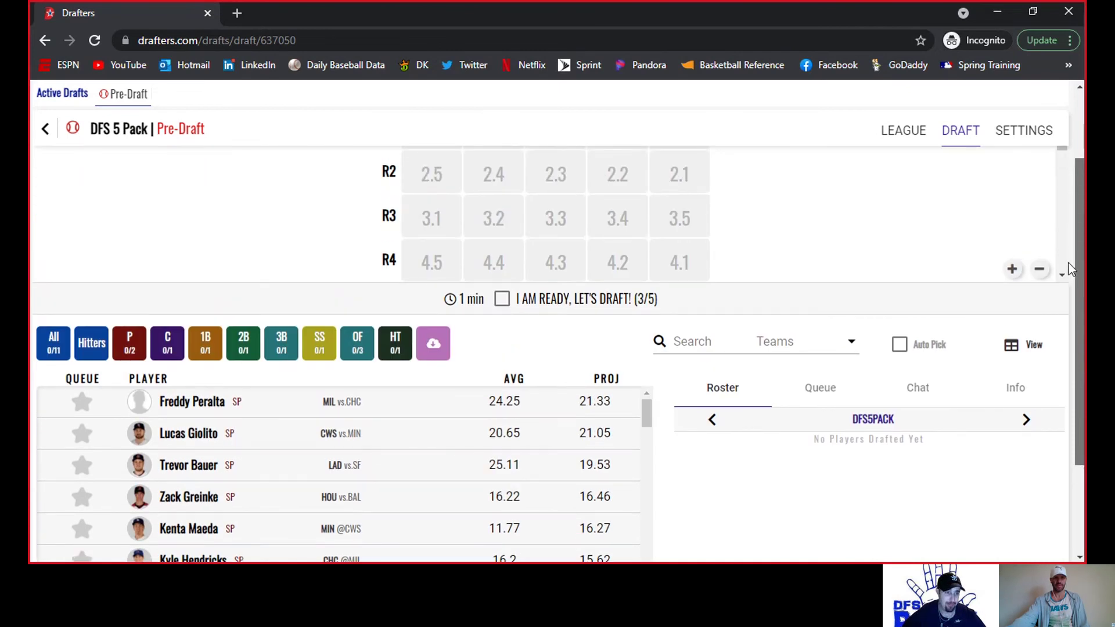
drag(1071, 268, 1077, 207)
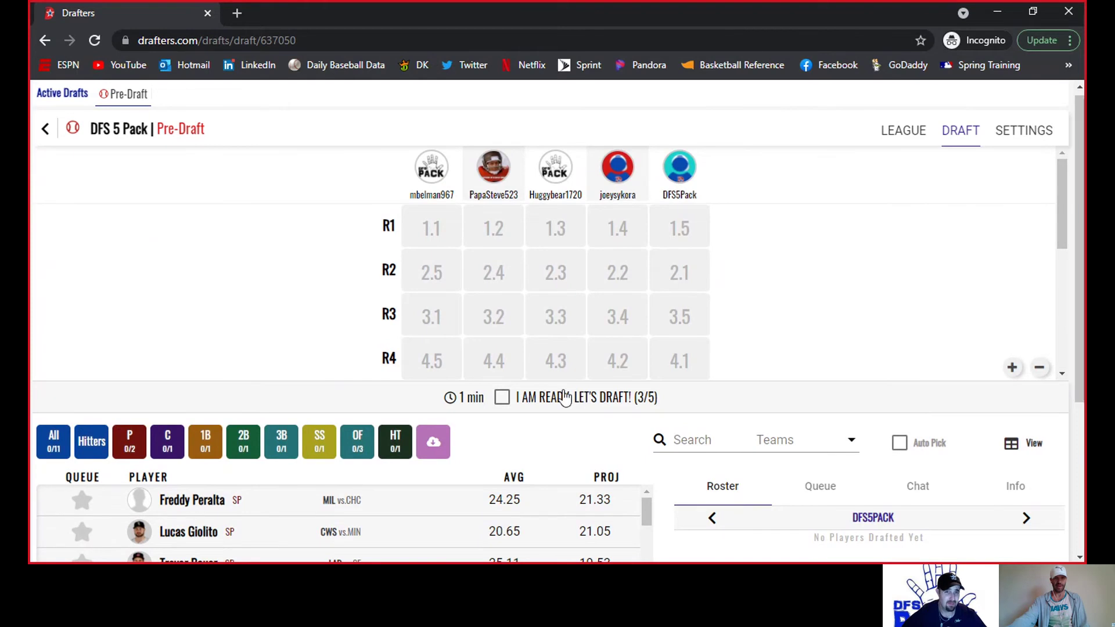
click(503, 397)
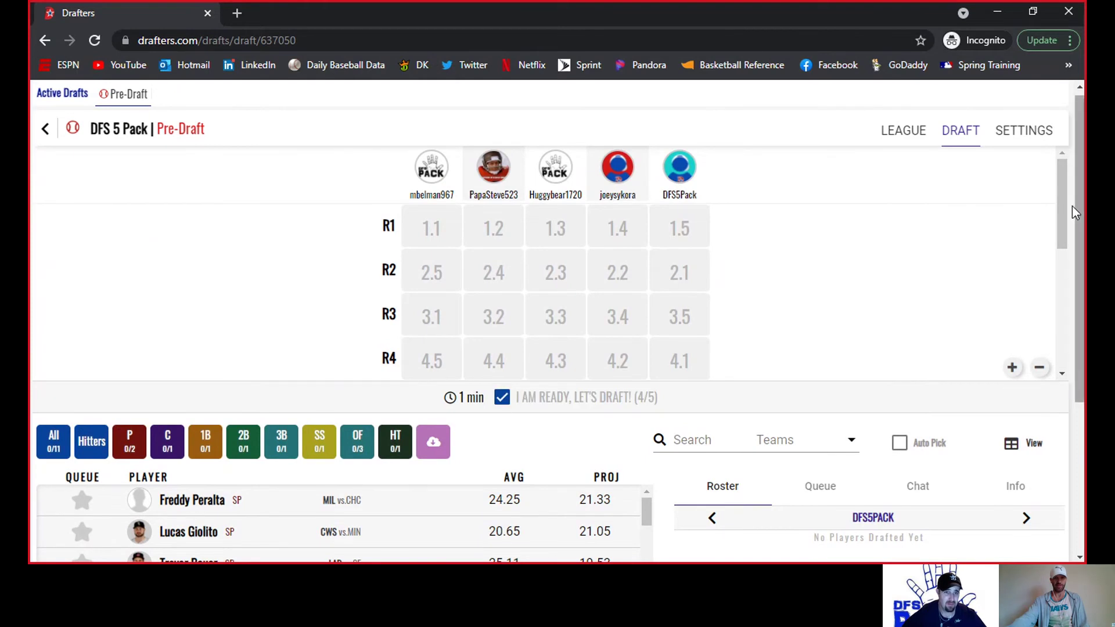
Look through the available players and compare their average and projected points
drag(1078, 164, 1066, 221)
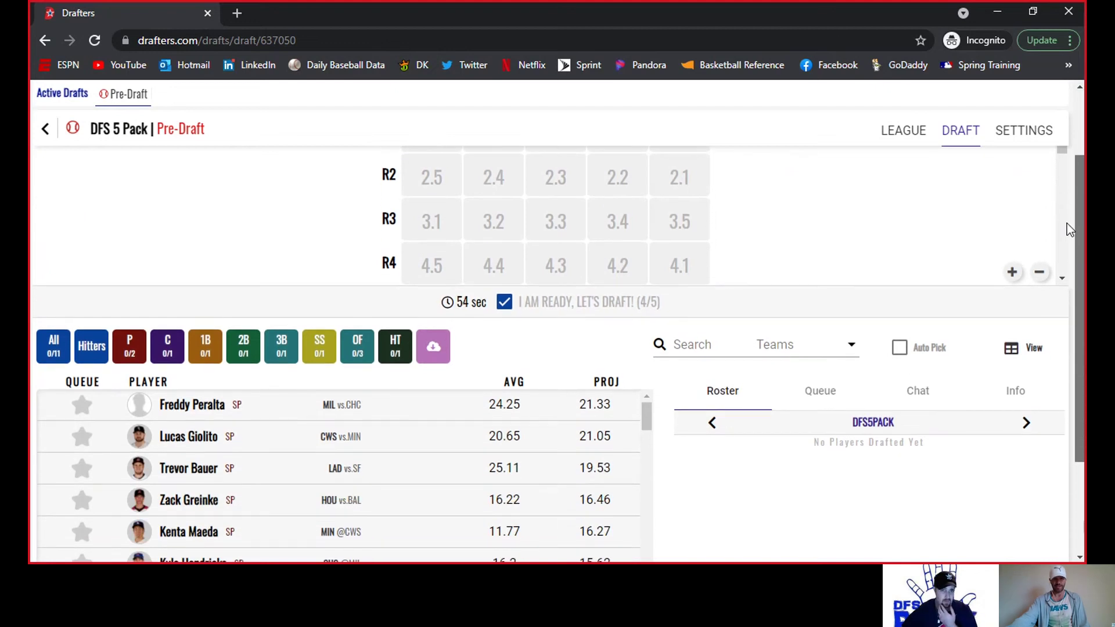
scroll(1072, 244, down, 1)
scroll(1070, 255, down, 1)
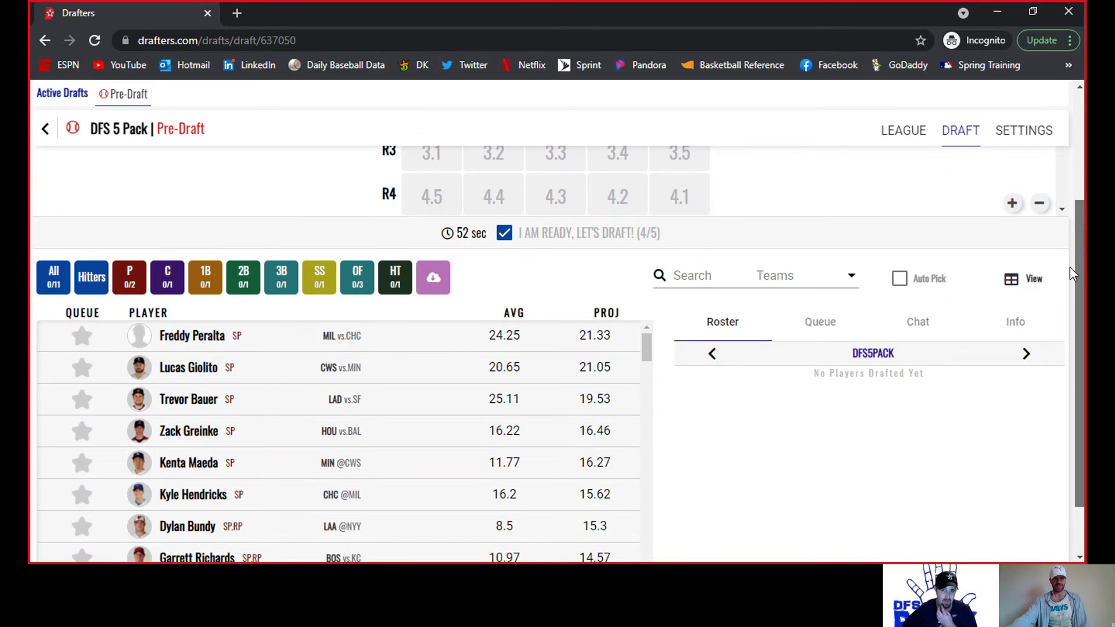
scroll(1057, 293, down, 2)
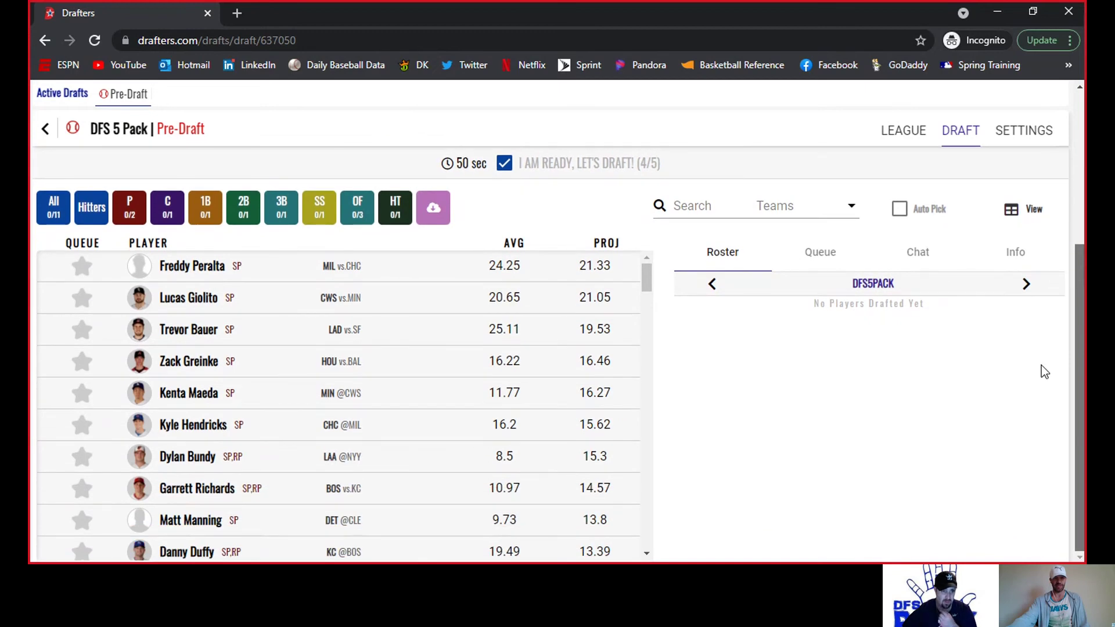
scroll(500, 428, down, 1)
scroll(498, 424, down, 1)
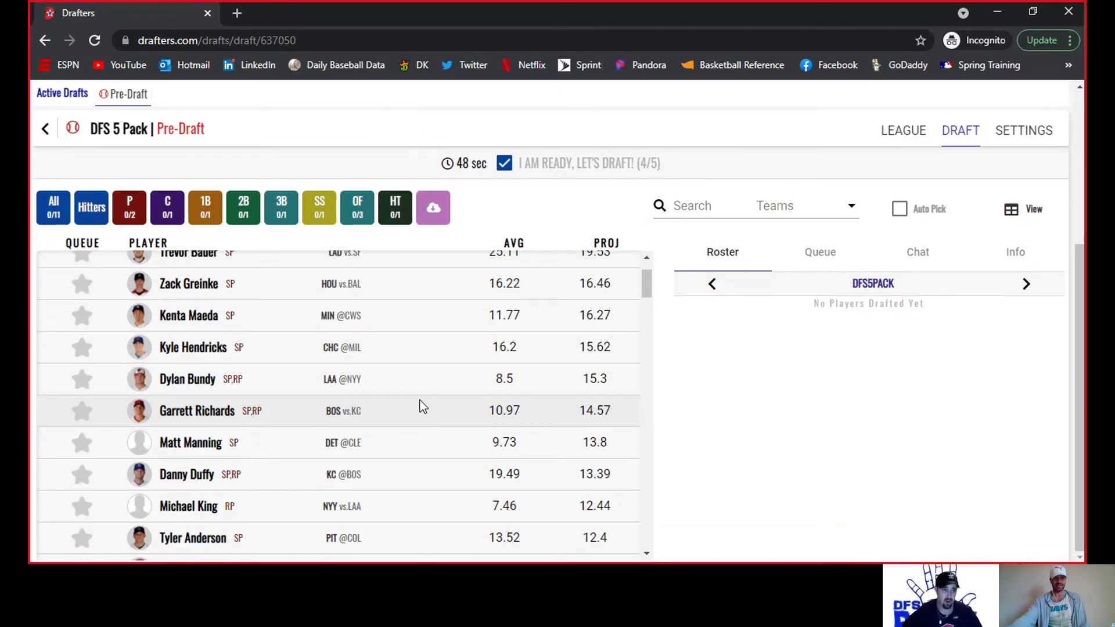